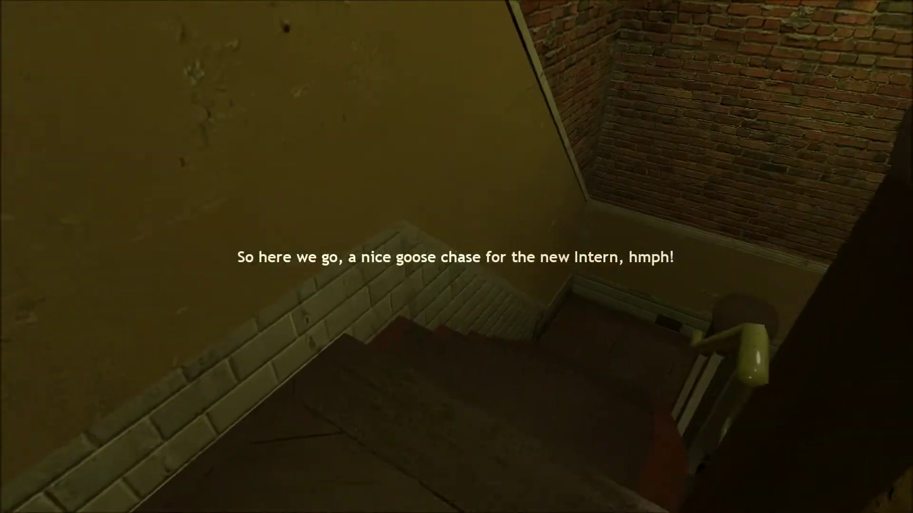
# Descend the stairwell around the landing and step off toward the dark doorway.
pyautogui.press('w')
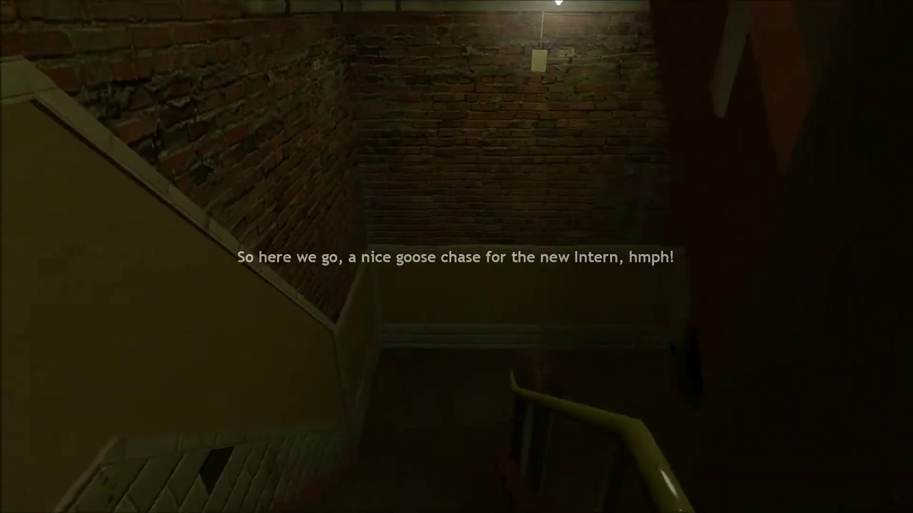
pyautogui.press('w')
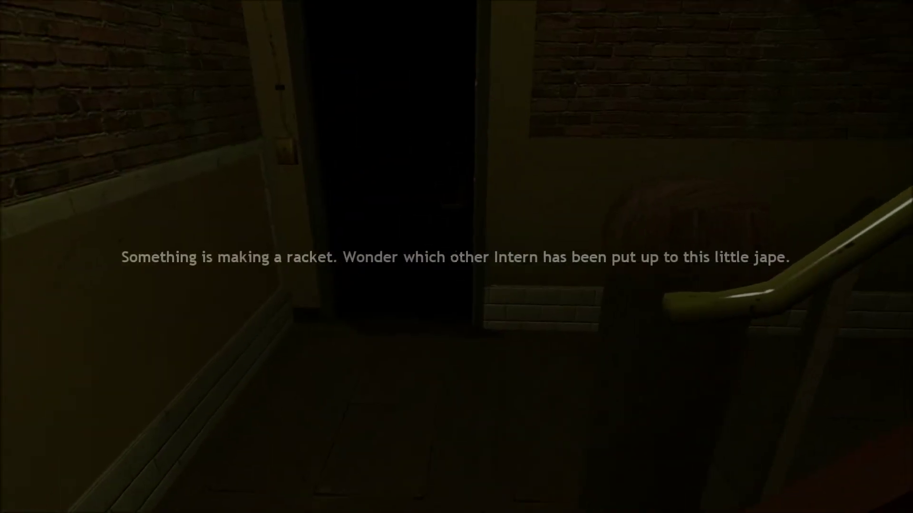
pyautogui.press('w')
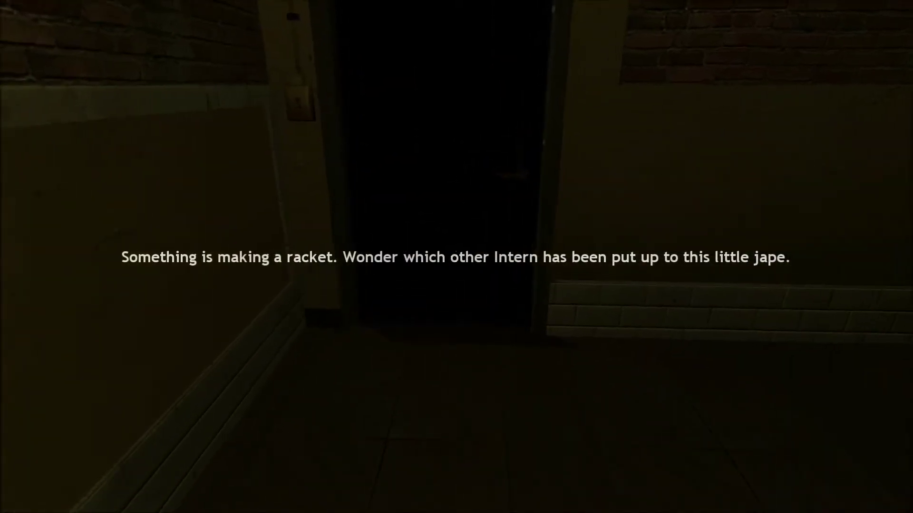
pyautogui.press('w')
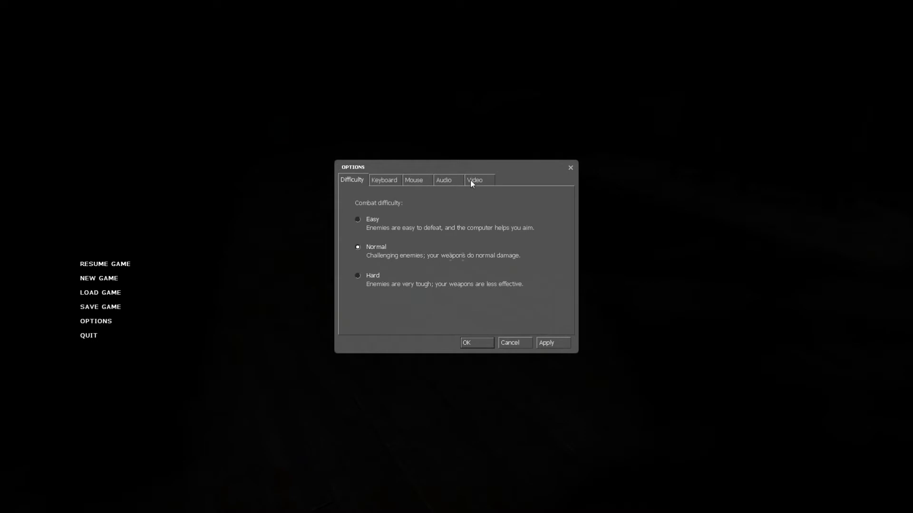
# Show the Video settings with resolution, aspect ratio and display mode.
pyautogui.click(474, 181)
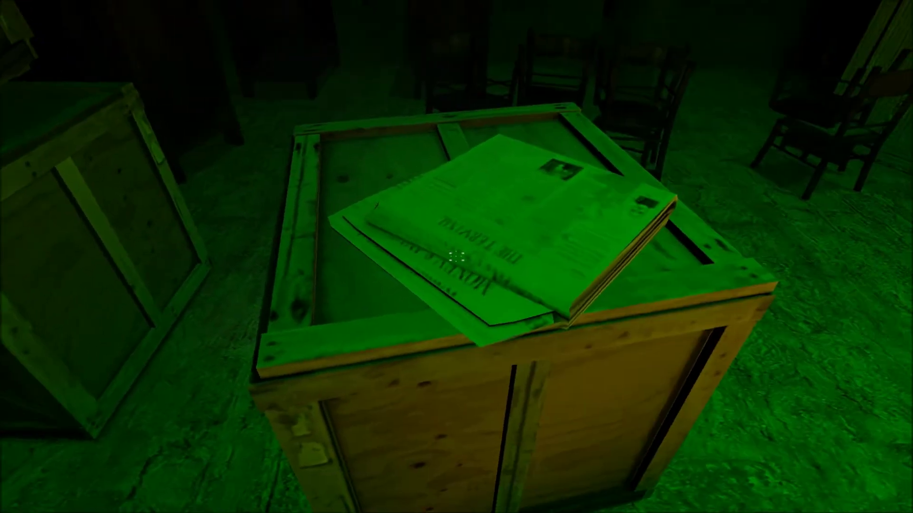
# Drop the newspaper off the crate and walk to the door to read the posted notice.
pyautogui.moveTo(457, 257); pyautogui.dragTo(457, 257)
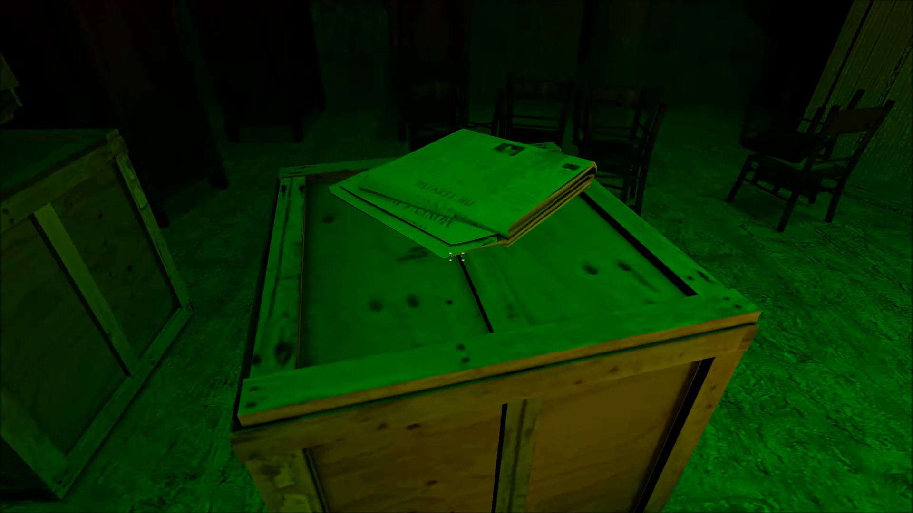
pyautogui.press('w')
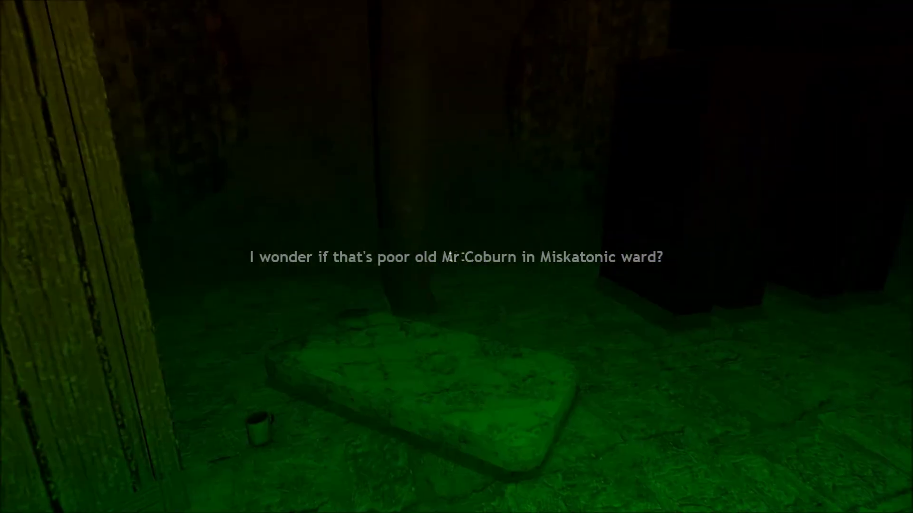
pyautogui.press('w')
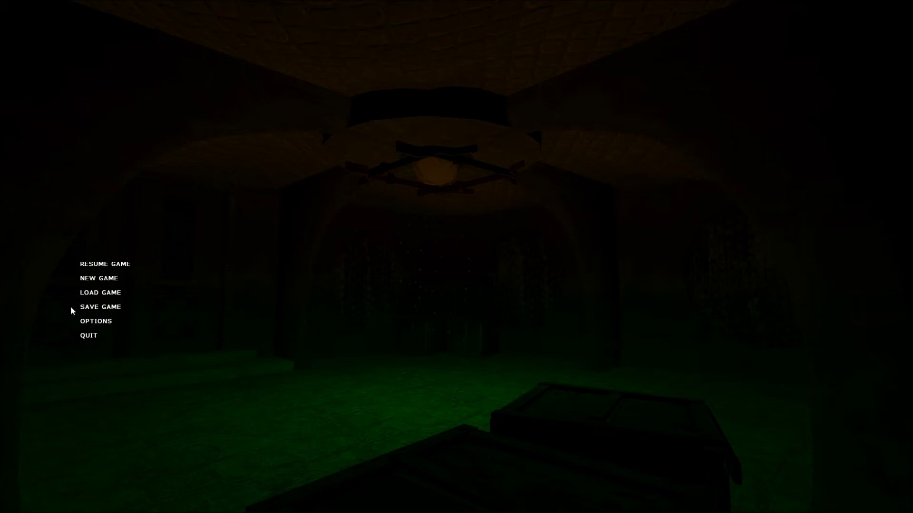
# Save the current game into a save slot from the pause menu.
pyautogui.click(95, 306)
pyautogui.doubleClick(391, 224)
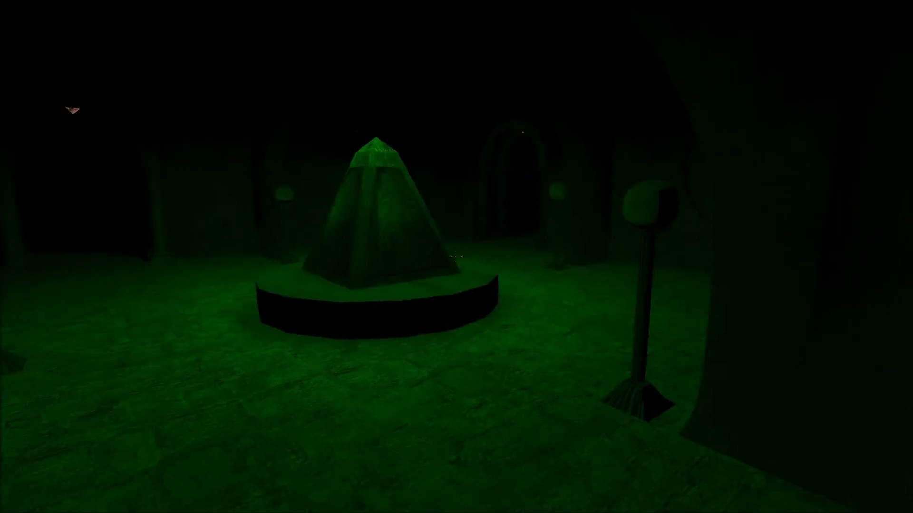
pyautogui.press('w')
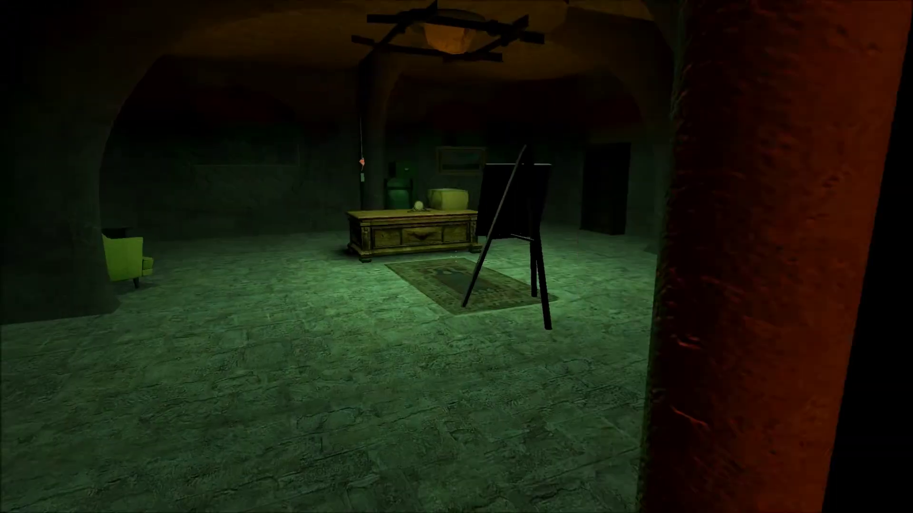
# Walk past the pyramid pedestal and easels up to the desk with the clock.
pyautogui.press('w')
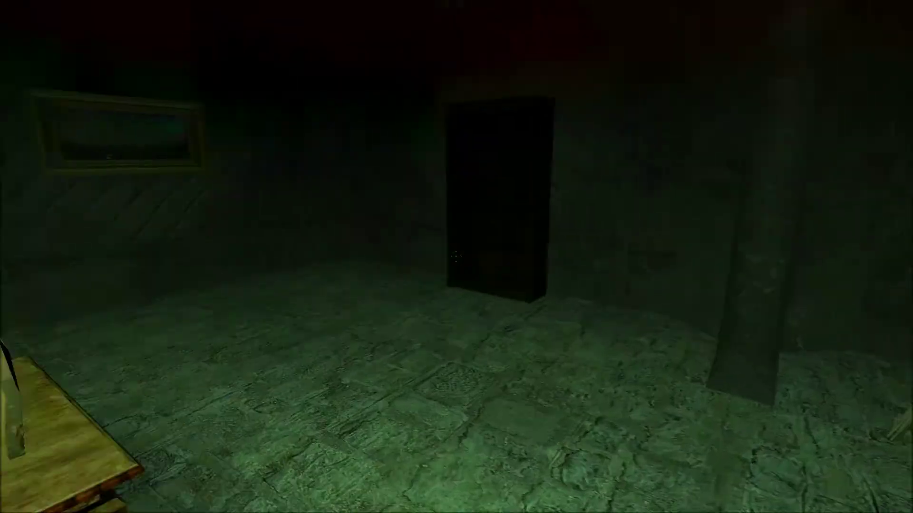
pyautogui.press('w')
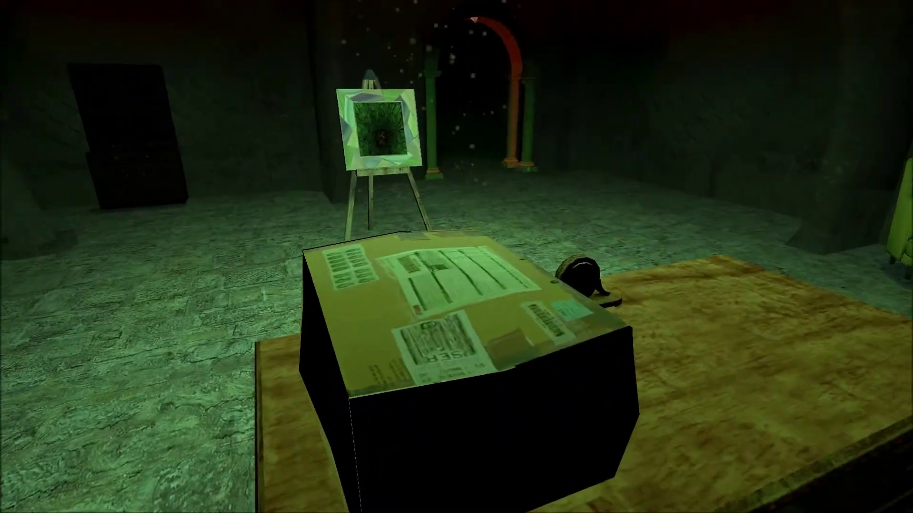
pyautogui.press('w')
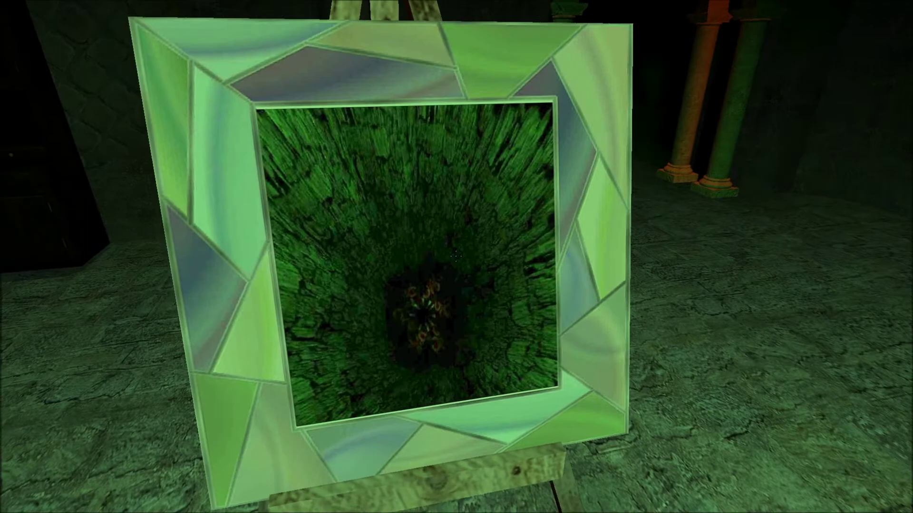
pyautogui.press('w')
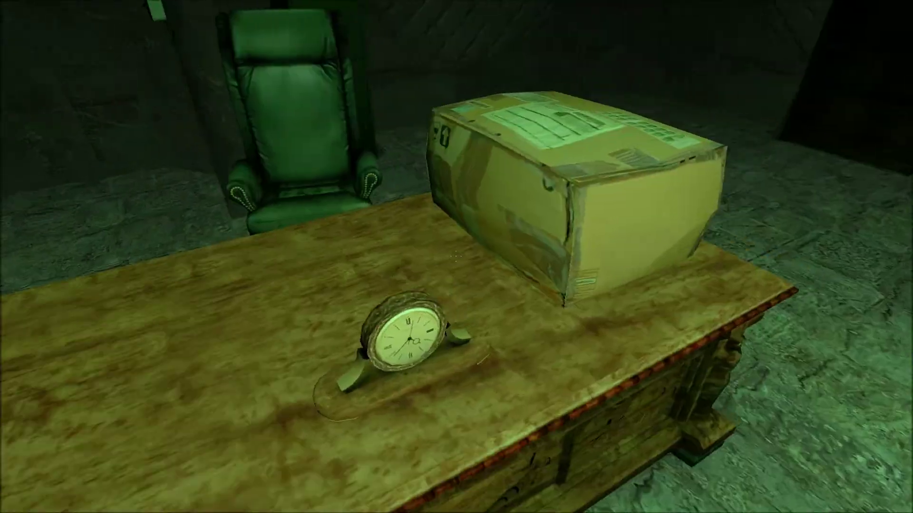
pyautogui.press('w')
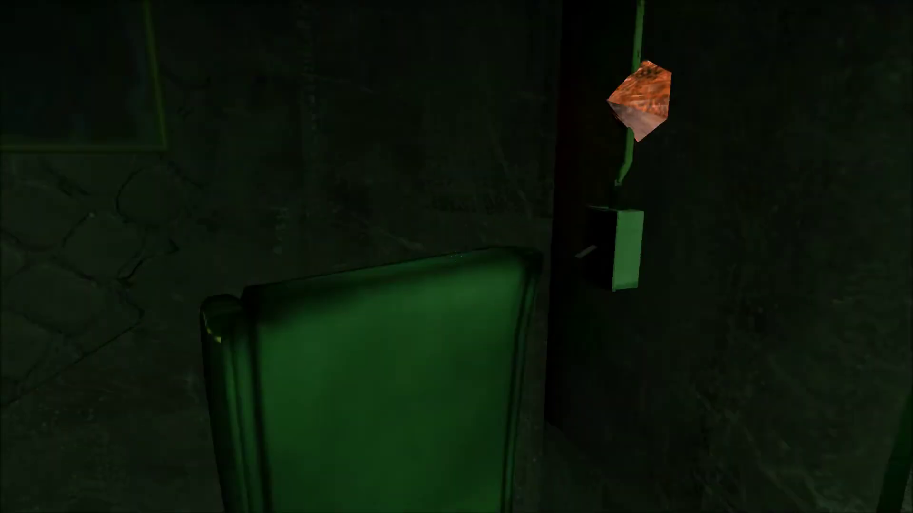
# Face the round tiled wall and examine the tentacled painting for the character's remark.
pyautogui.press('w')
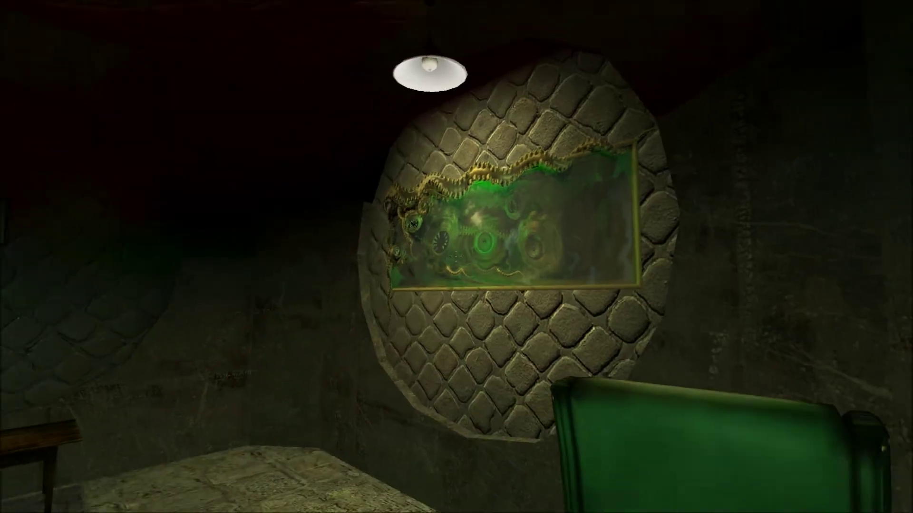
pyautogui.press('w')
pyautogui.click(457, 257)
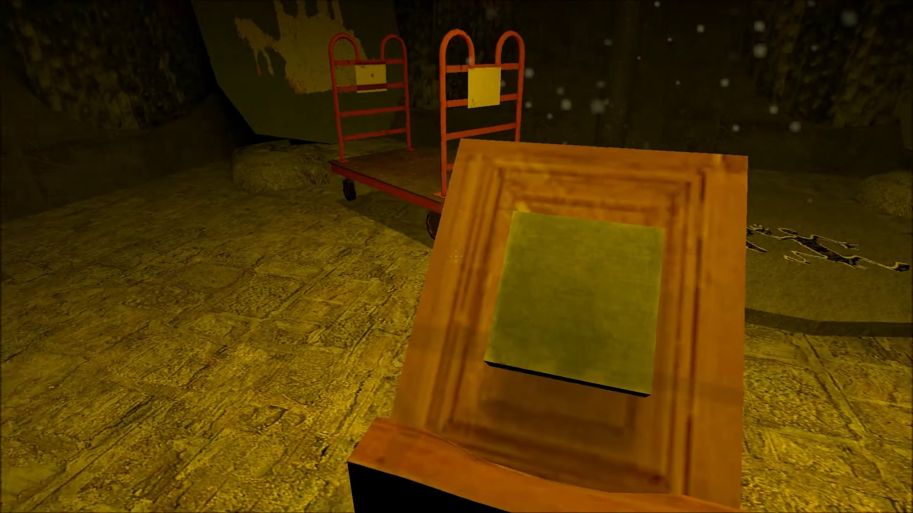
# Read the Book of Forms and Shapes on the lectern, then enter the vaulted room.
pyautogui.click(456, 255)
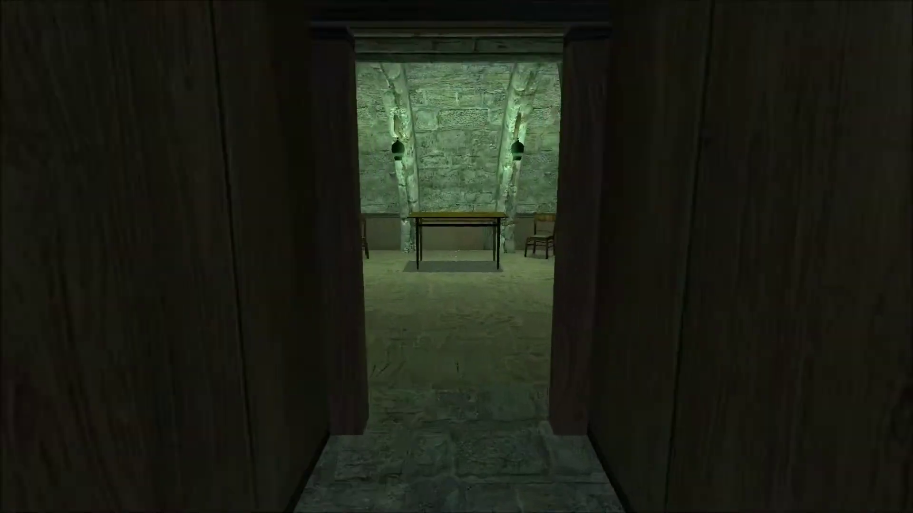
pyautogui.press('w')
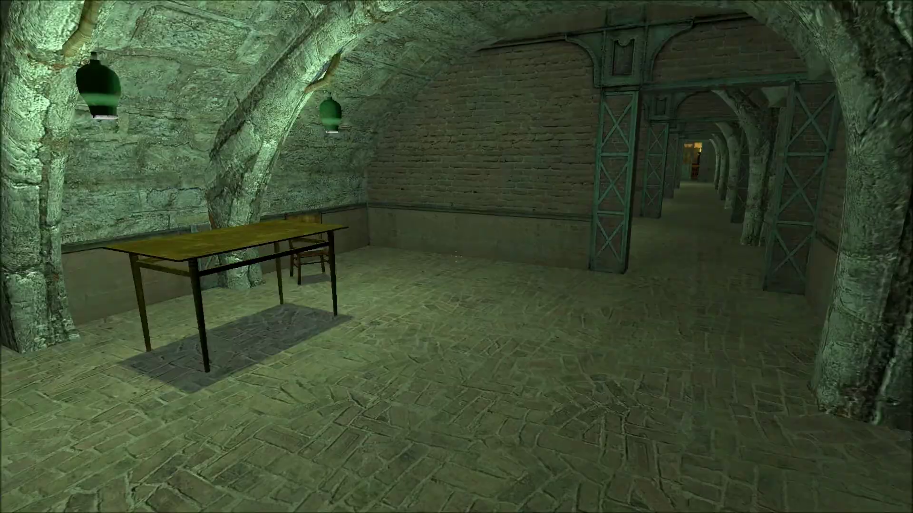
# Walk the columned corridor to the iron gate, then past the bookshelf toward the wardrobe.
pyautogui.press('w')
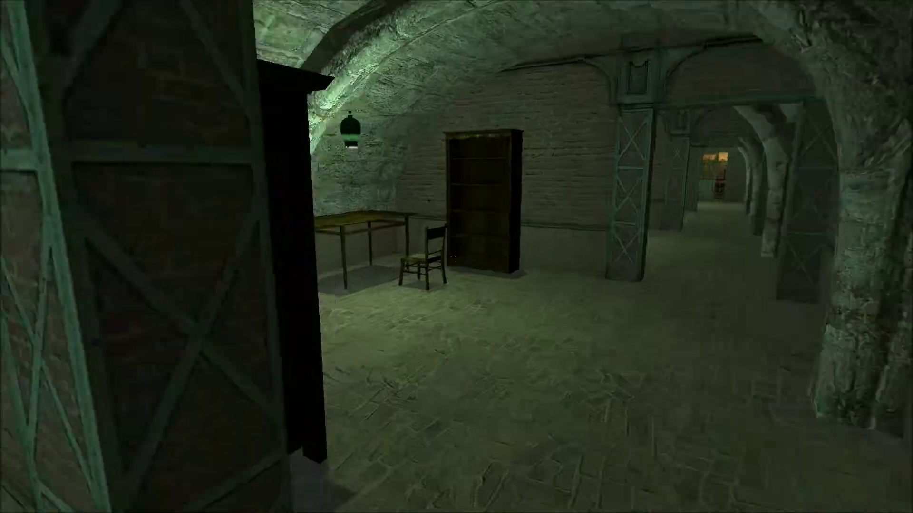
pyautogui.press('w')
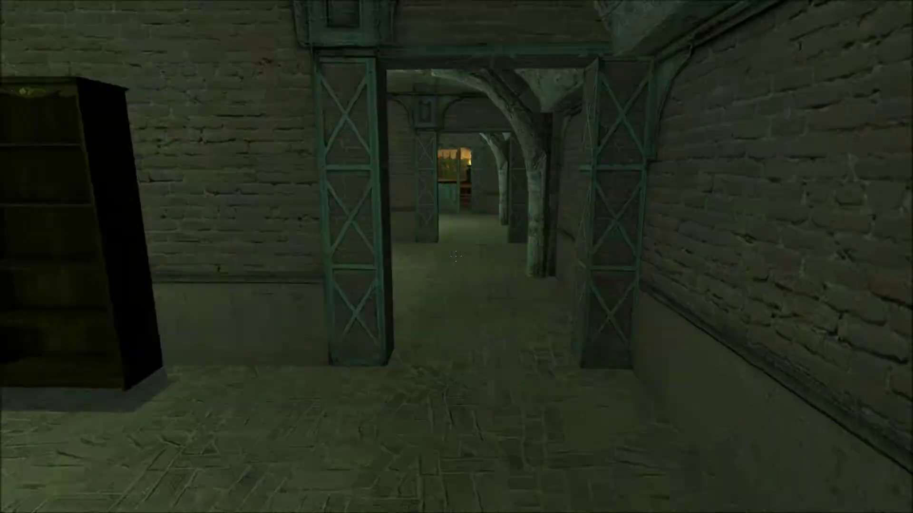
pyautogui.press('w')
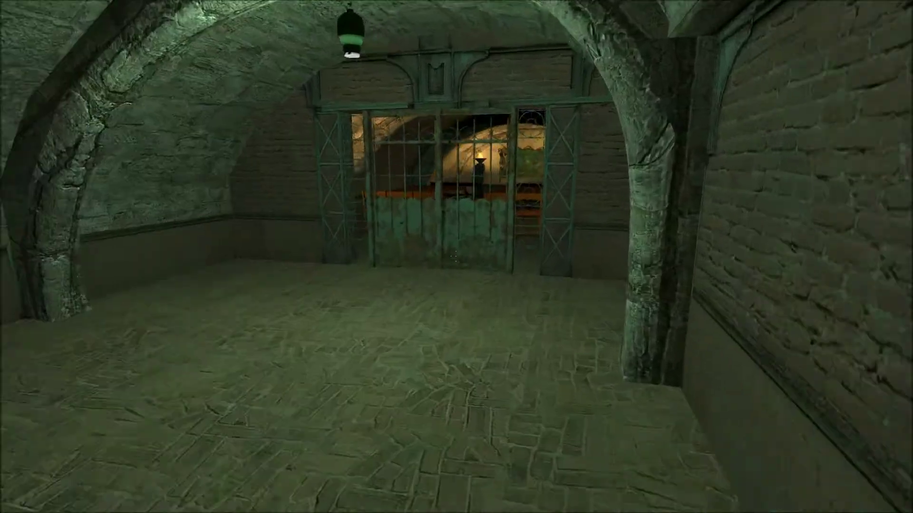
pyautogui.press('w')
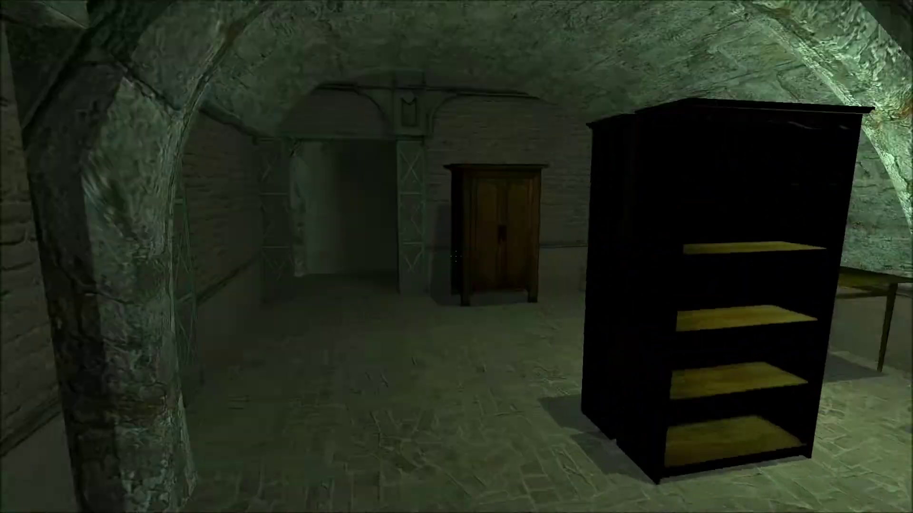
pyautogui.press('w')
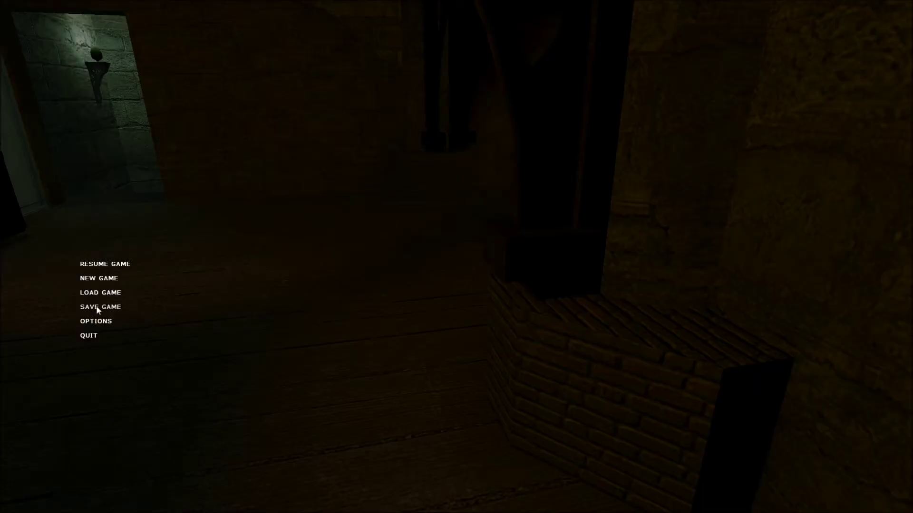
# Save progress into a new save slot.
pyautogui.click(96, 307)
pyautogui.click(384, 219)
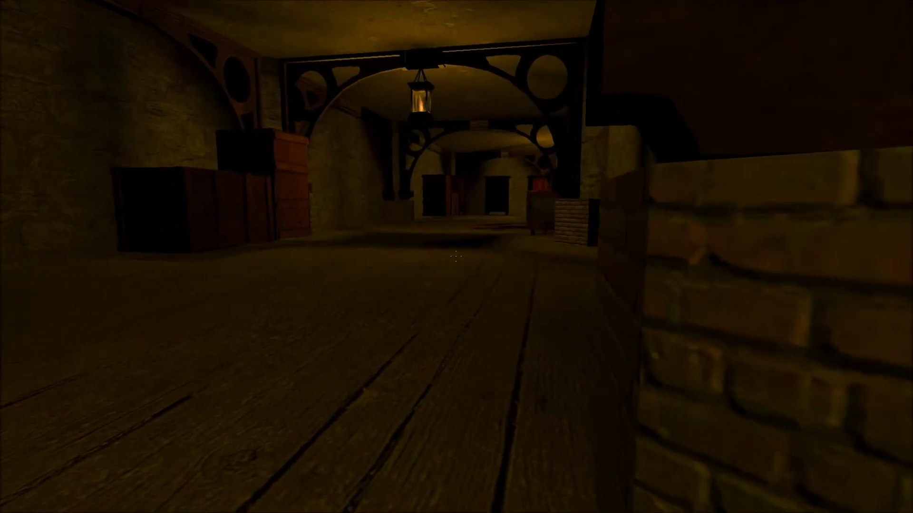
# Move down the lantern-lit corridor, glance behind, and face forward again.
pyautogui.press('w')
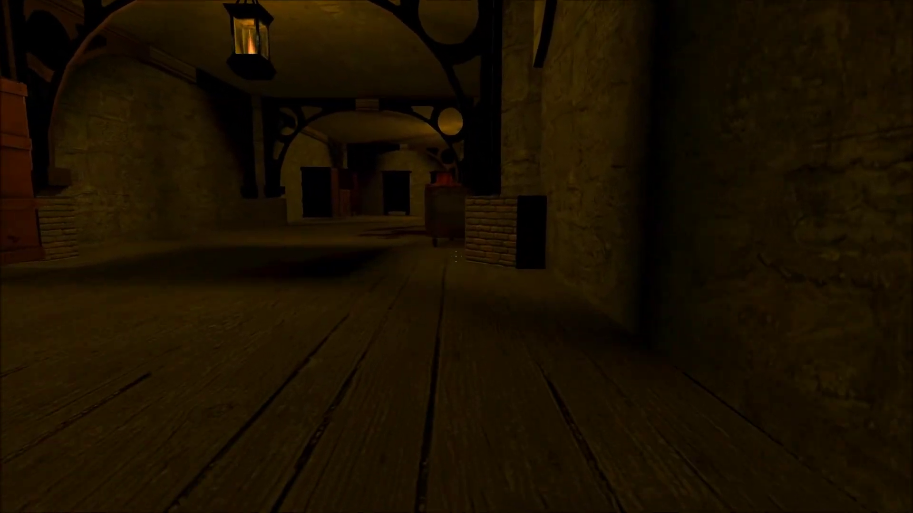
pyautogui.press('w')
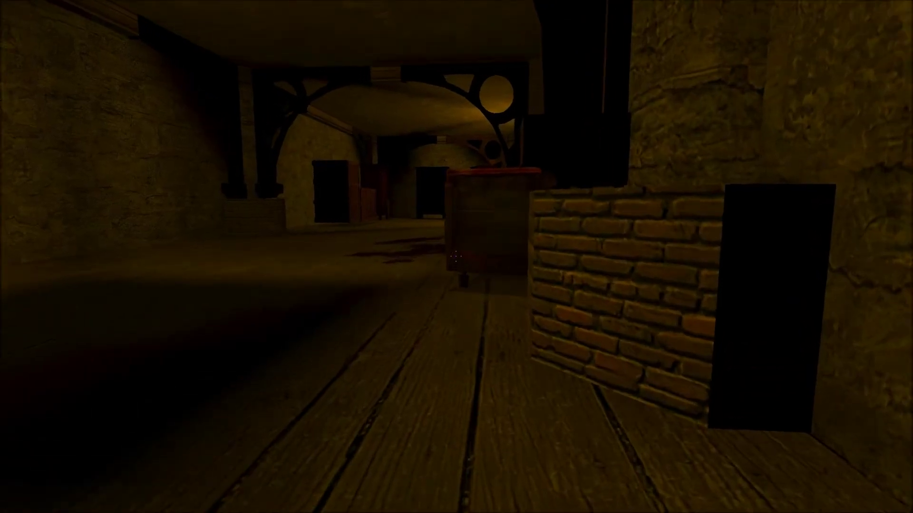